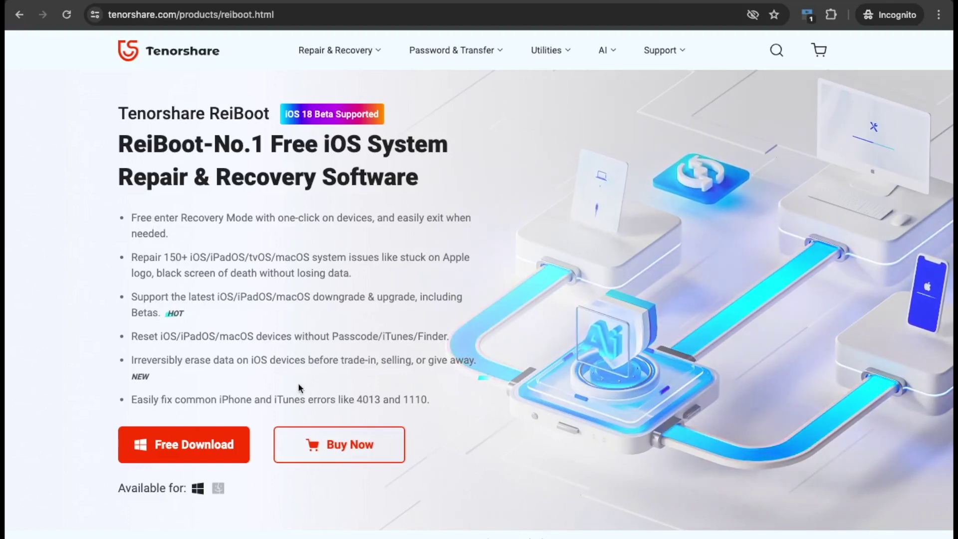
Step: Scroll the ReiBoot page down past the repair modes to the Reset, iOS 18 Beta Downgrade and Repair cards
scroll(298, 387, down, 8)
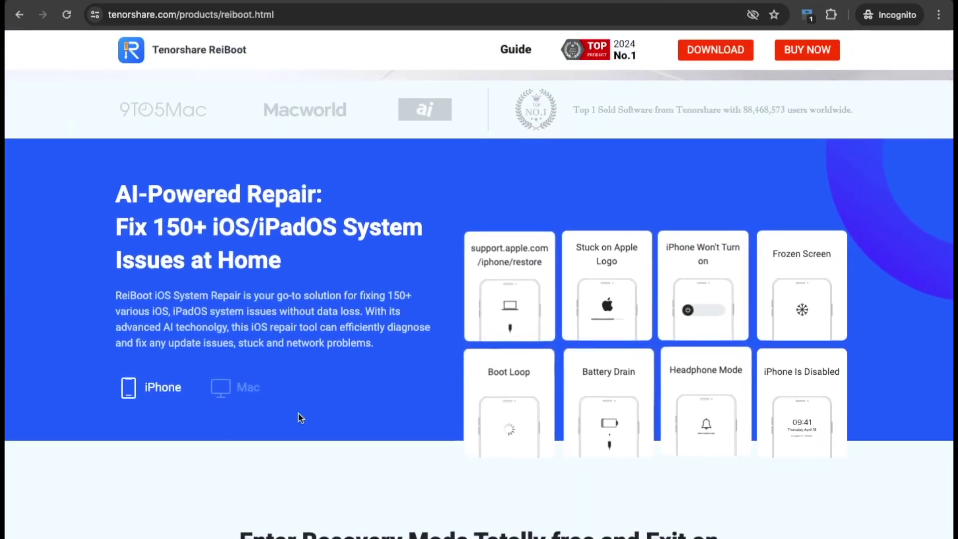
scroll(299, 413, down, 4)
scroll(298, 412, down, 5)
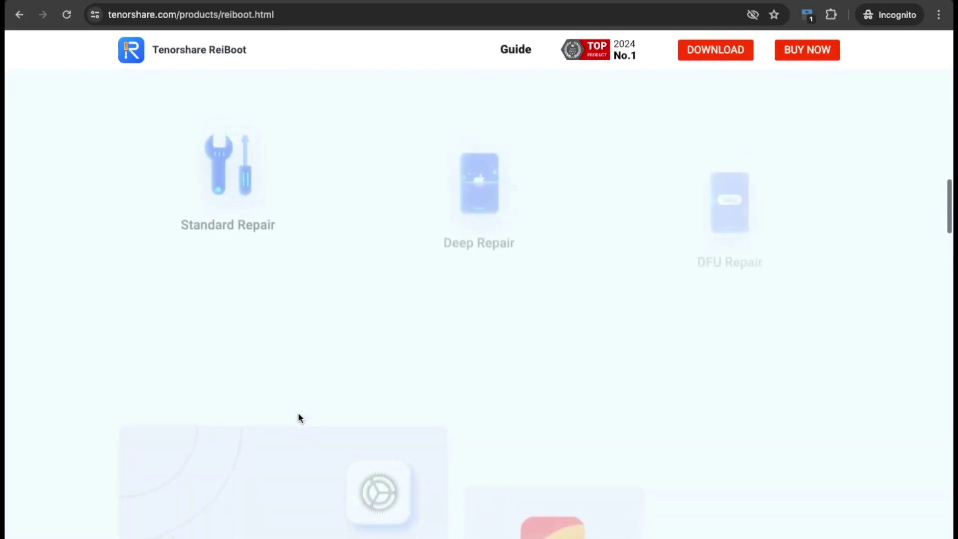
scroll(298, 412, up, 3)
scroll(298, 412, up, 3)
scroll(297, 412, down, 7)
scroll(298, 412, down, 2)
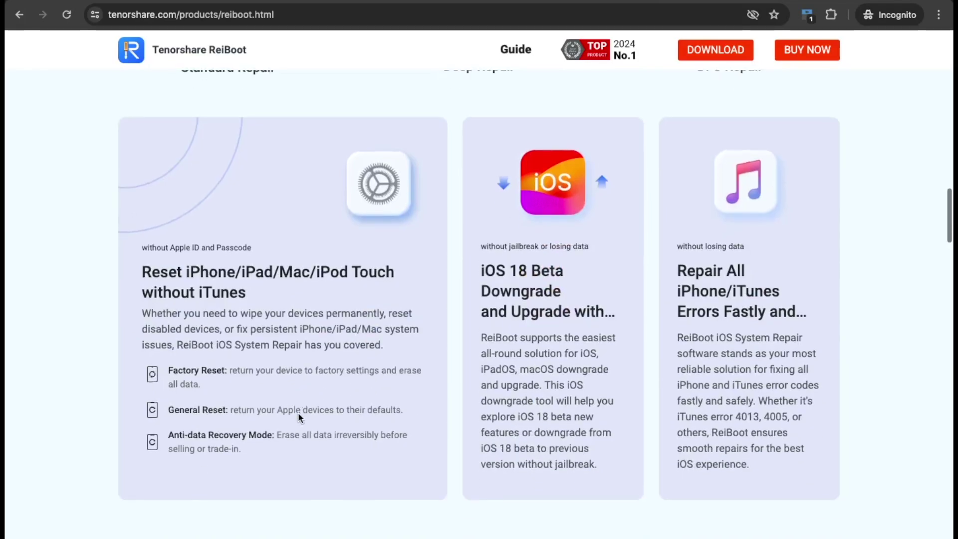
scroll(298, 414, down, 1)
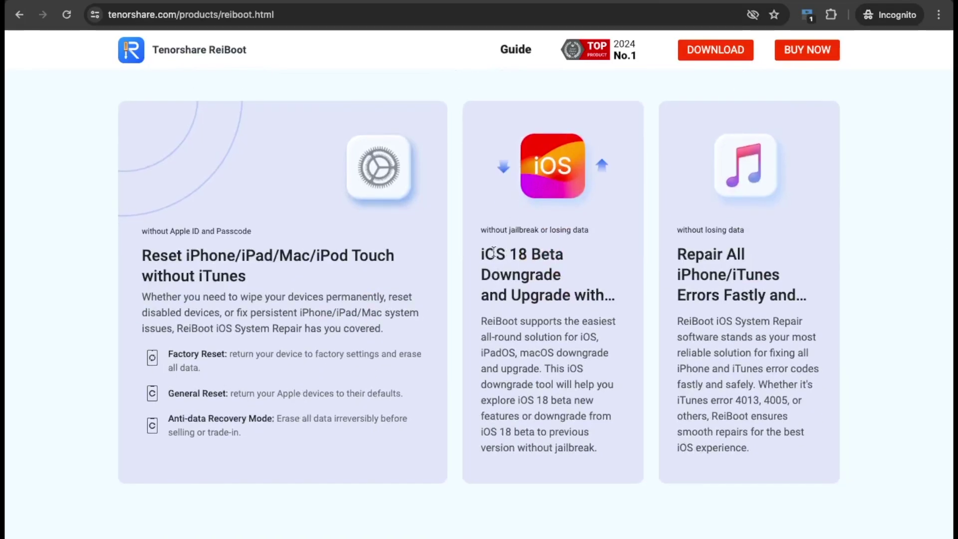
Step: Highlight the iOS 18 Beta downgrade card's heading, paragraph and 'without jailbreak or losing data' tagline
drag(478, 254, 606, 294)
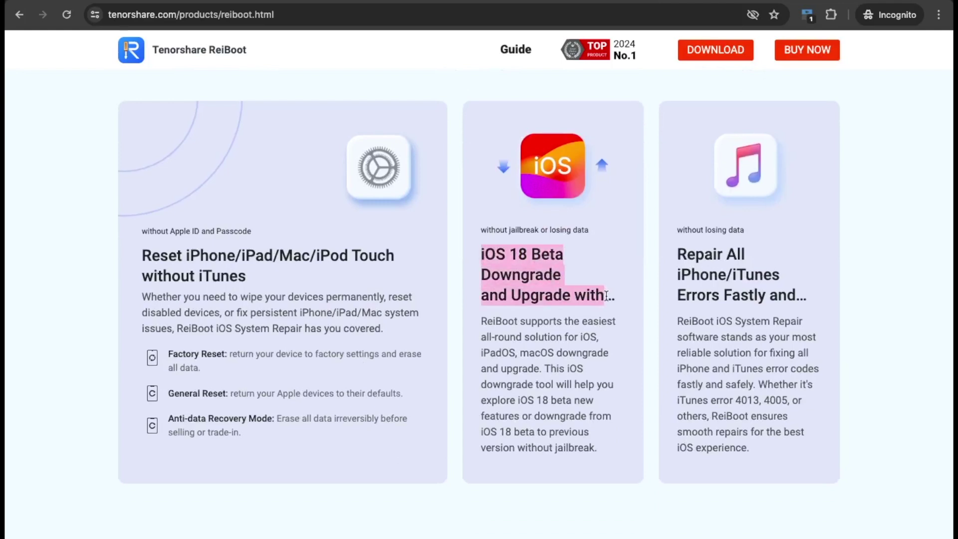
drag(479, 322, 605, 444)
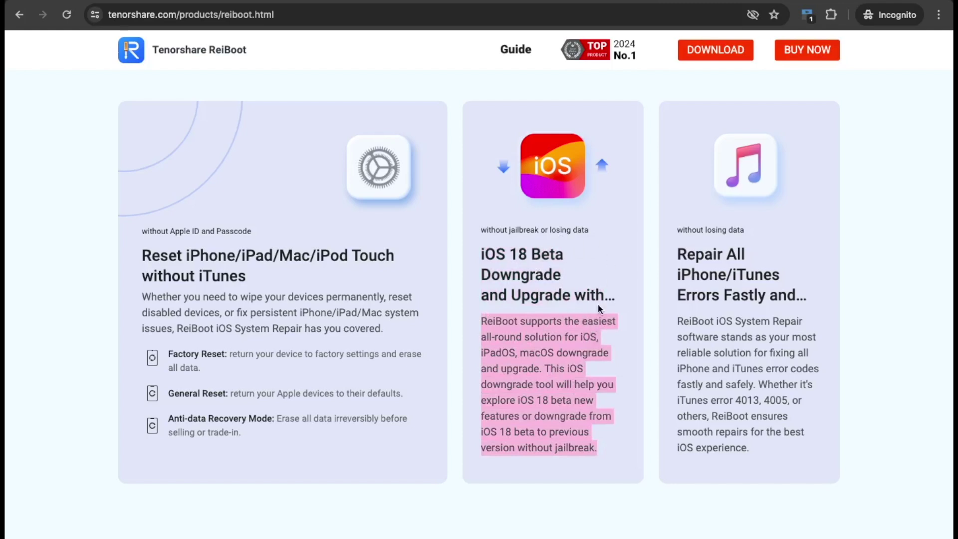
click(501, 288)
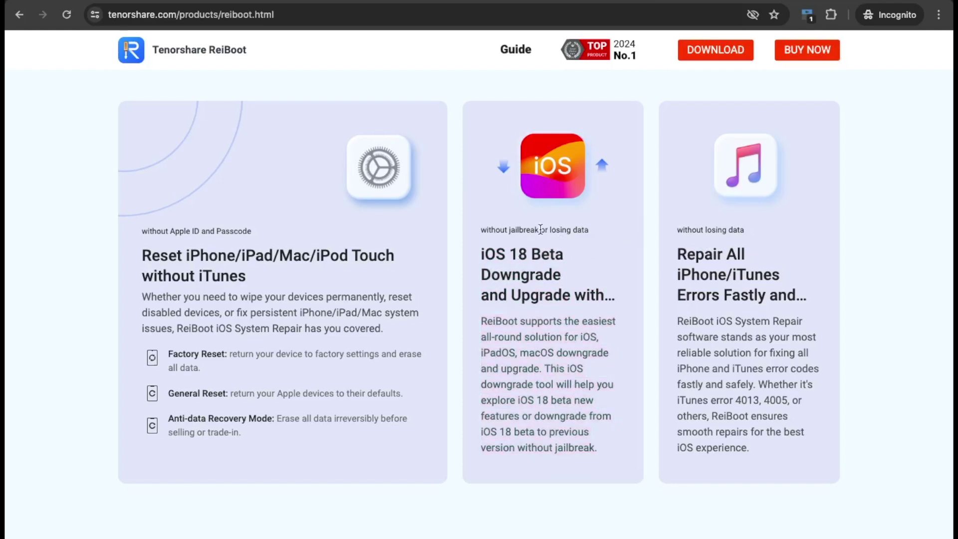
drag(481, 230, 585, 233)
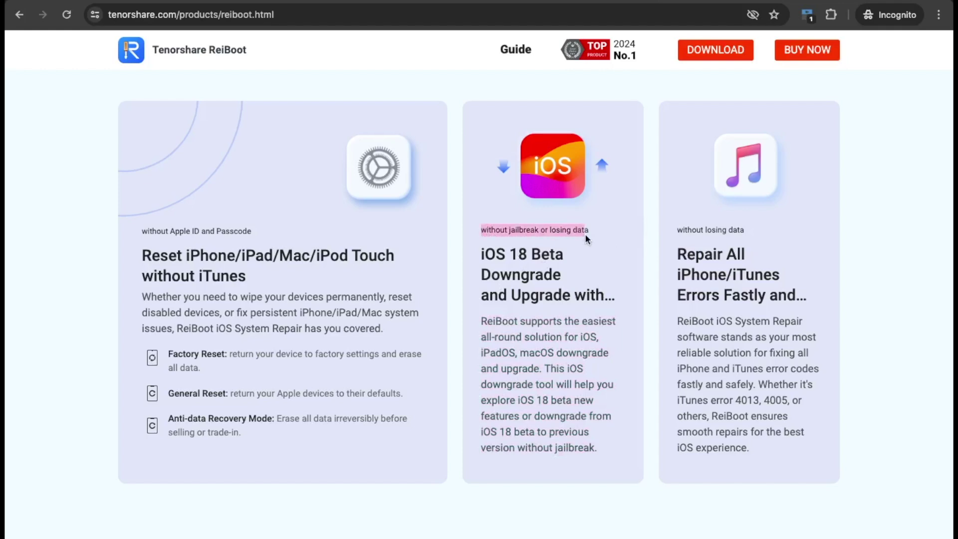
scroll(585, 233, up, 15)
scroll(587, 238, down, 1)
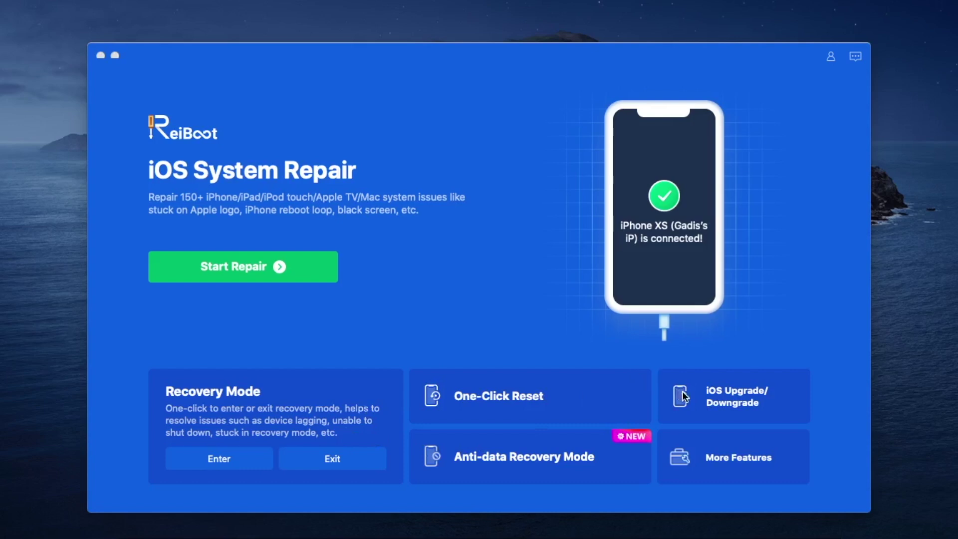
Step: Start an iOS Upgrade/Downgrade using Downgrade (Data Loss) mode for the iPhone XS on iOS 18.0
click(758, 394)
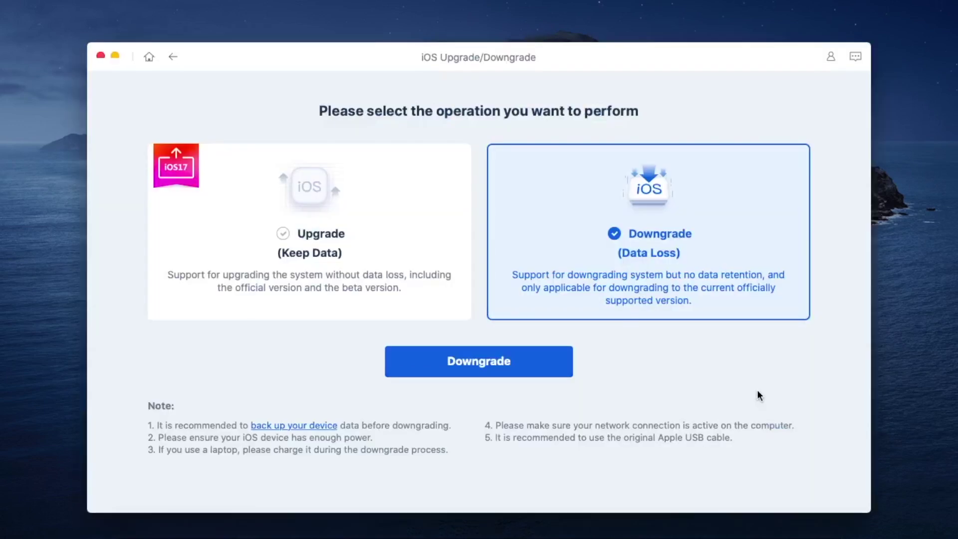
click(394, 270)
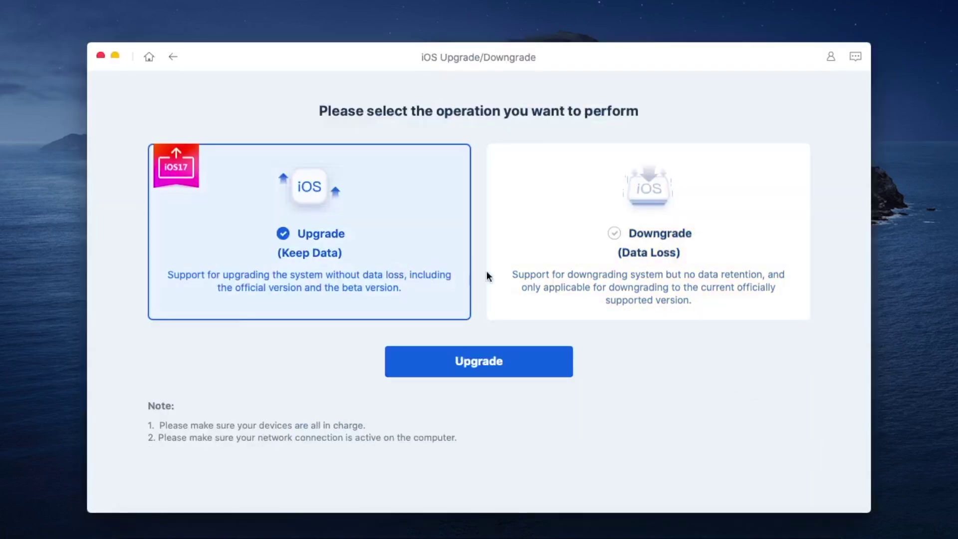
click(561, 271)
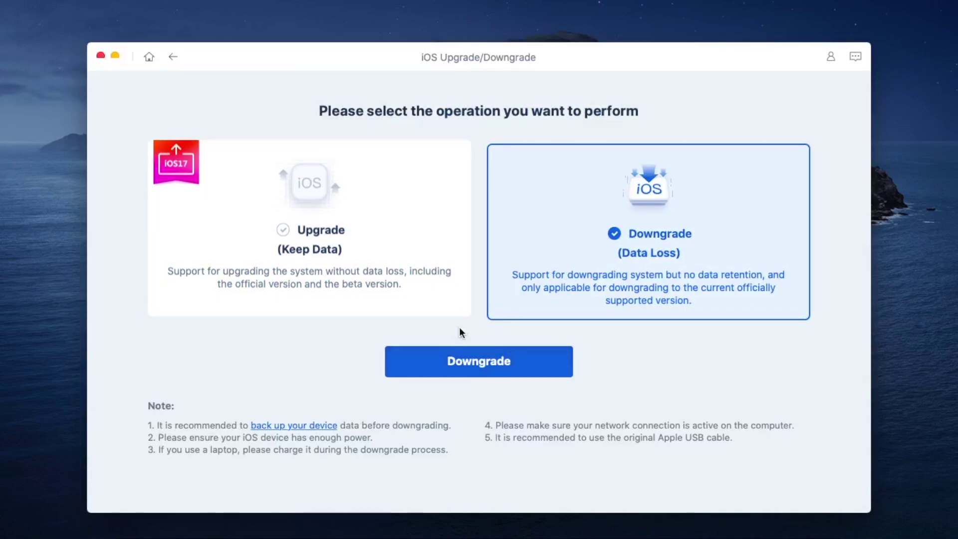
click(505, 362)
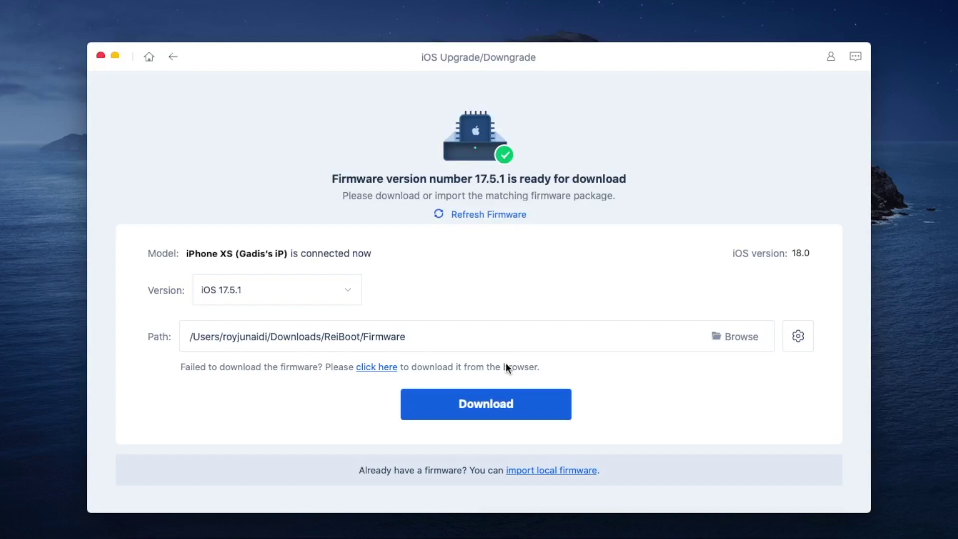
Step: Download the iOS 17.5.1 firmware package and let the downgrade run to completion
click(496, 403)
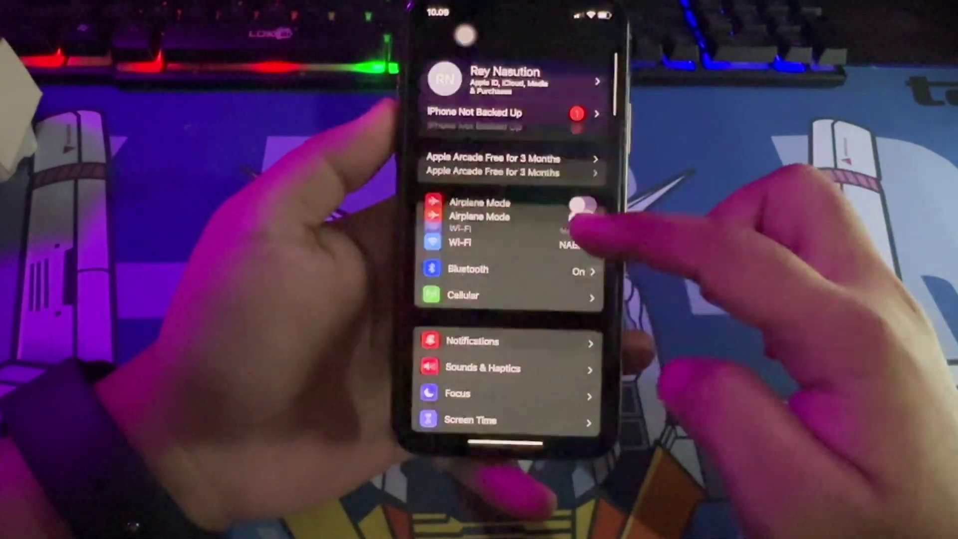
Step: Check Settings > General > About on the iPhone to confirm it now runs iOS 17.5
scroll(509, 250, down, 4)
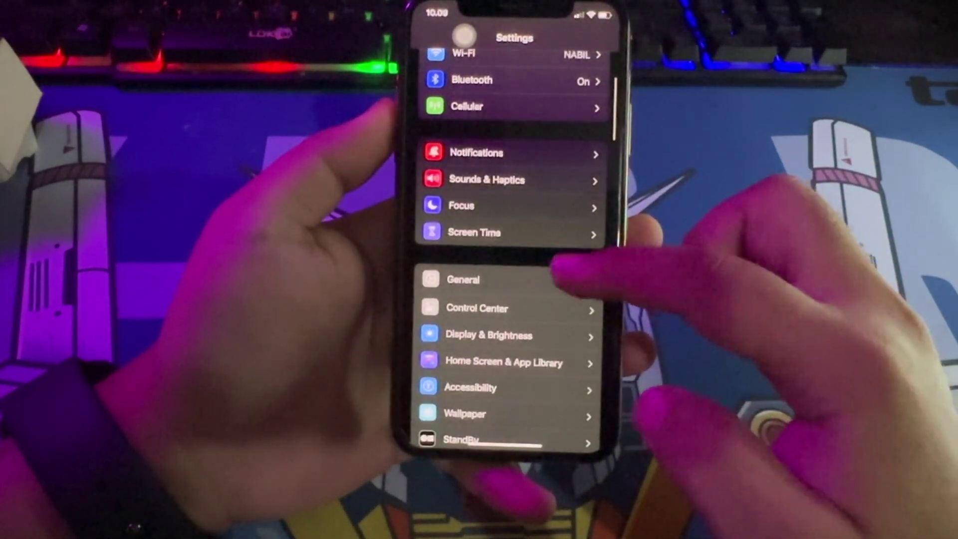
click(553, 278)
click(598, 95)
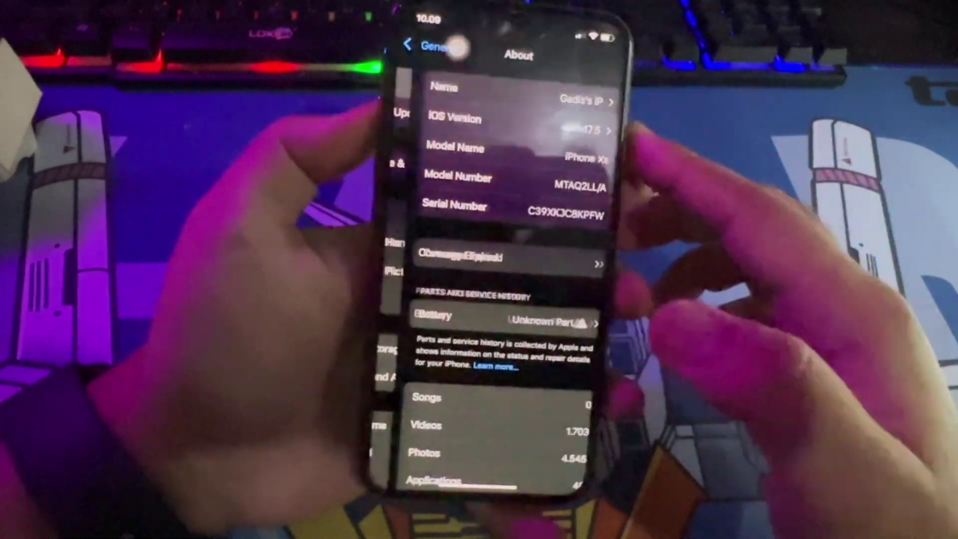